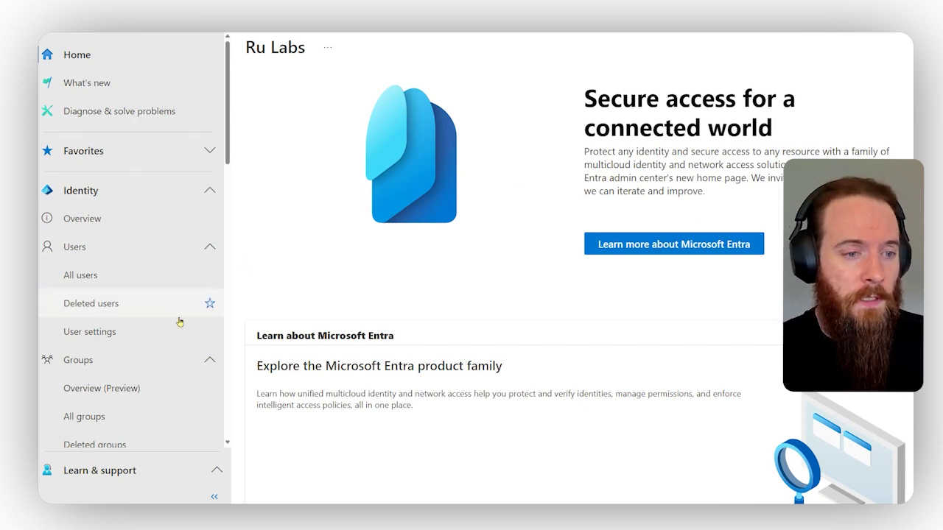
- Go to Protection > Conditional Access > Policies, collapse the portal navigation, and scroll the policy list
scroll(169, 350, down, 6)
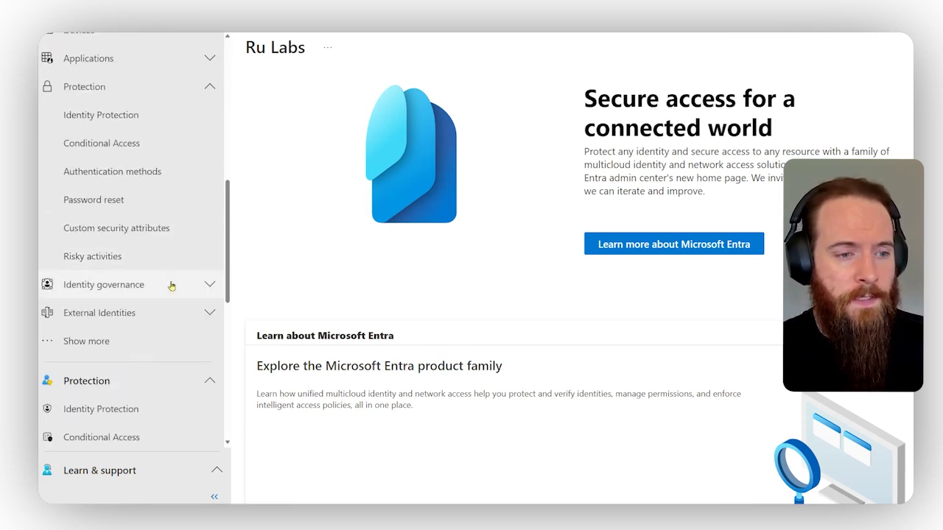
scroll(130, 268, down, 2)
click(119, 298)
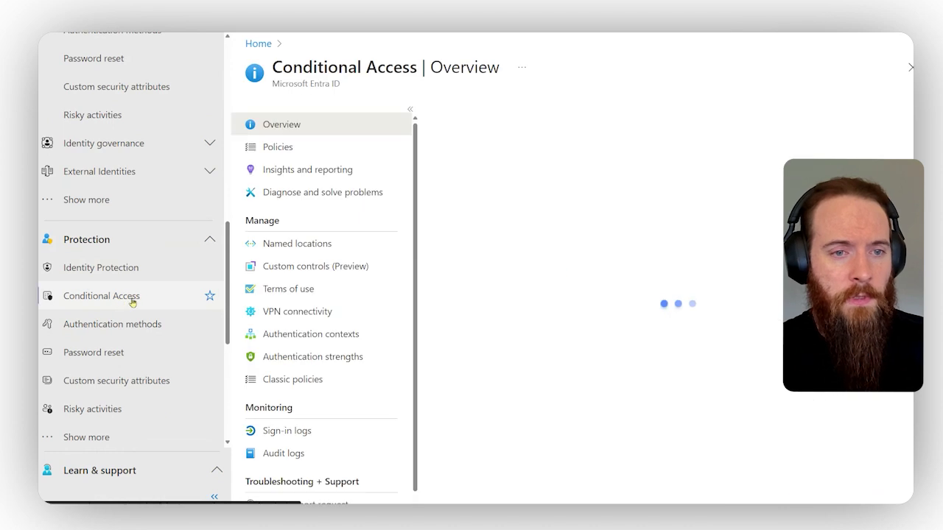
click(292, 154)
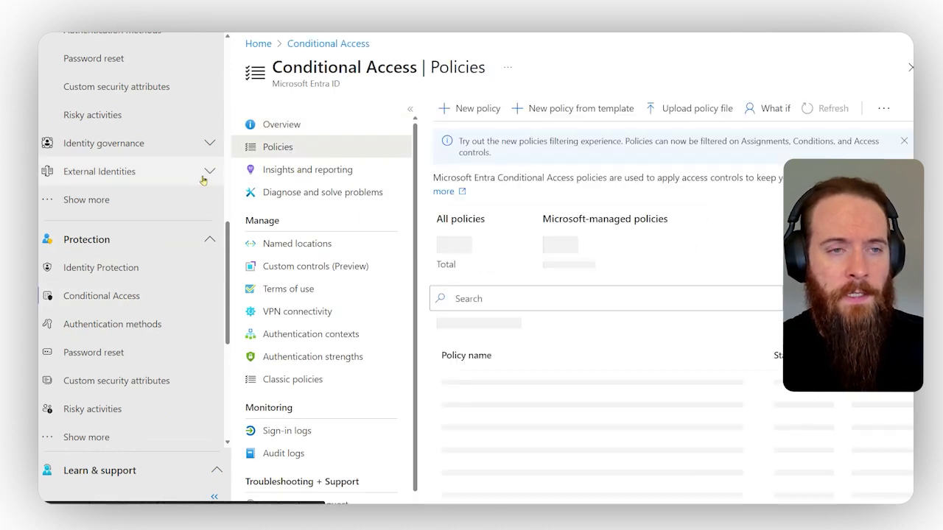
scroll(204, 177, up, 8)
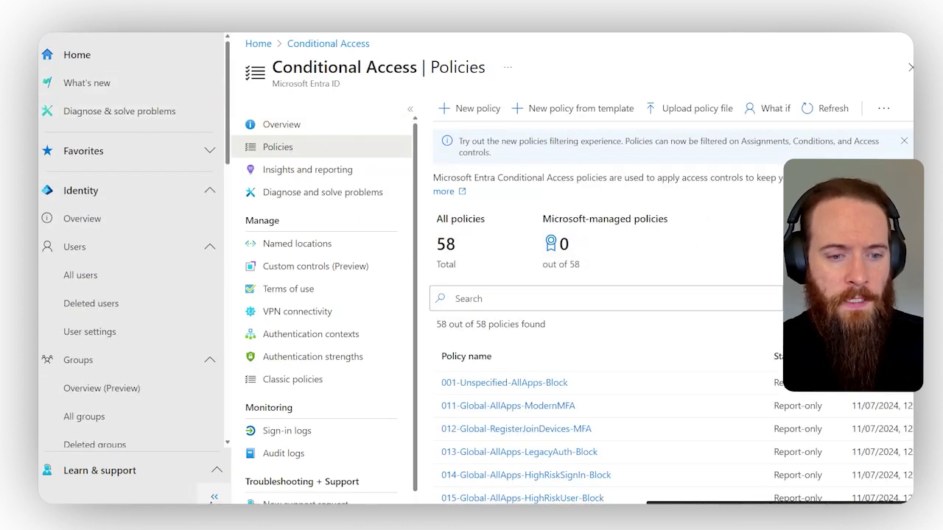
click(214, 497)
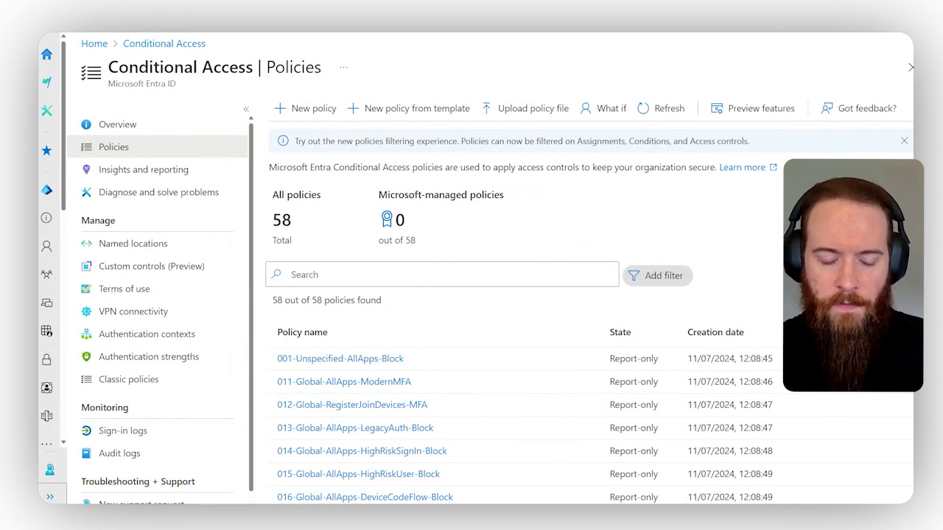
scroll(655, 358, down, 10)
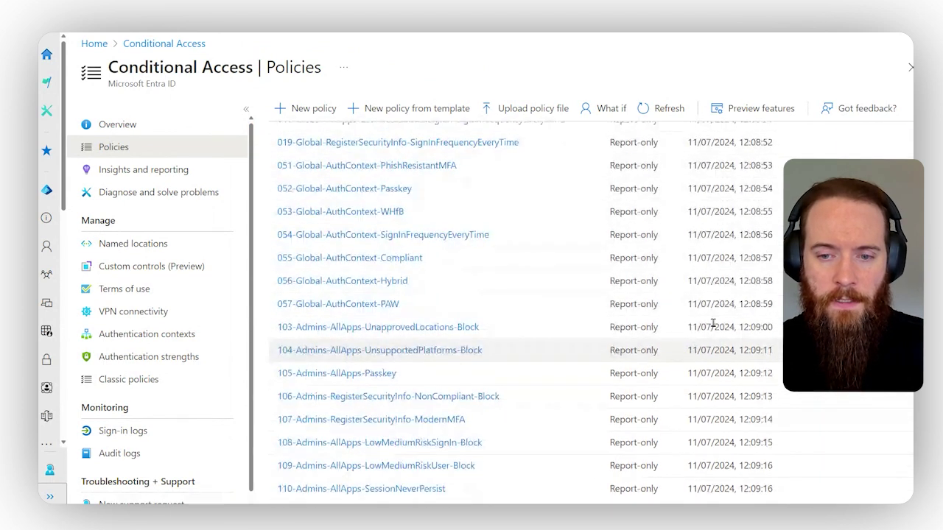
scroll(720, 305, down, 5)
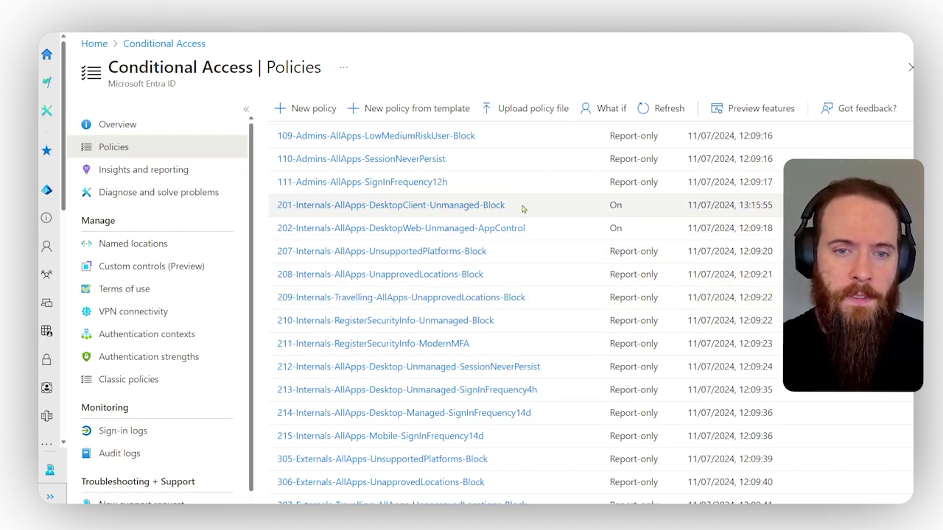
click(490, 206)
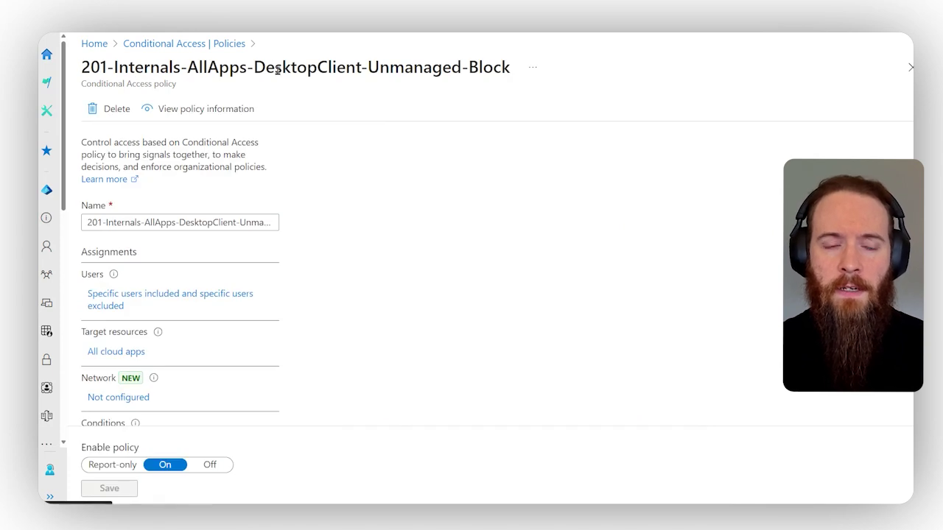
drag(255, 67, 361, 67)
click(221, 43)
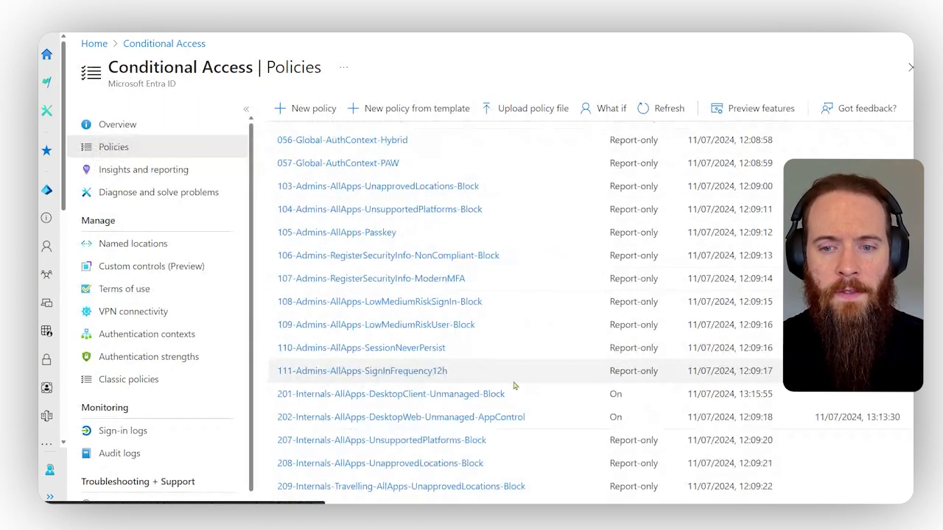
scroll(506, 343, down, 3)
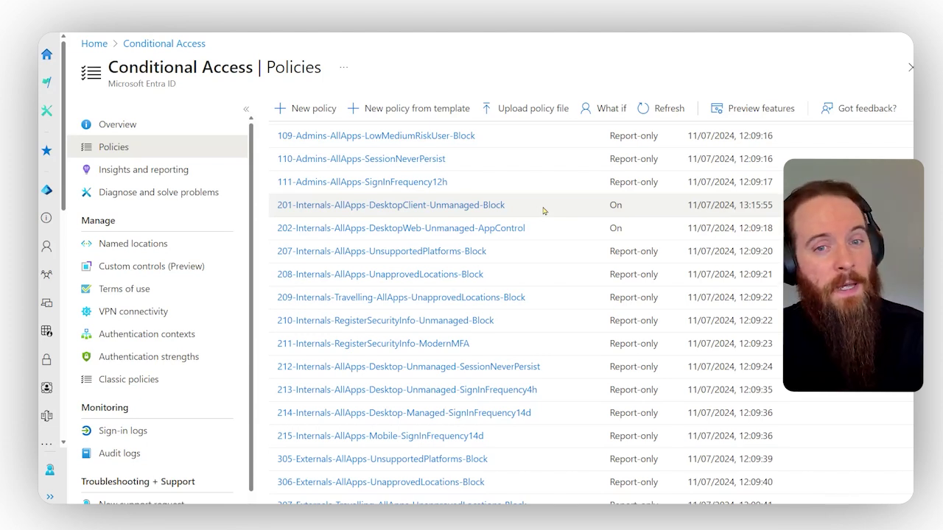
- Open policy 201, check its CA-Internals user assignment, and scroll down to its conditions
click(469, 208)
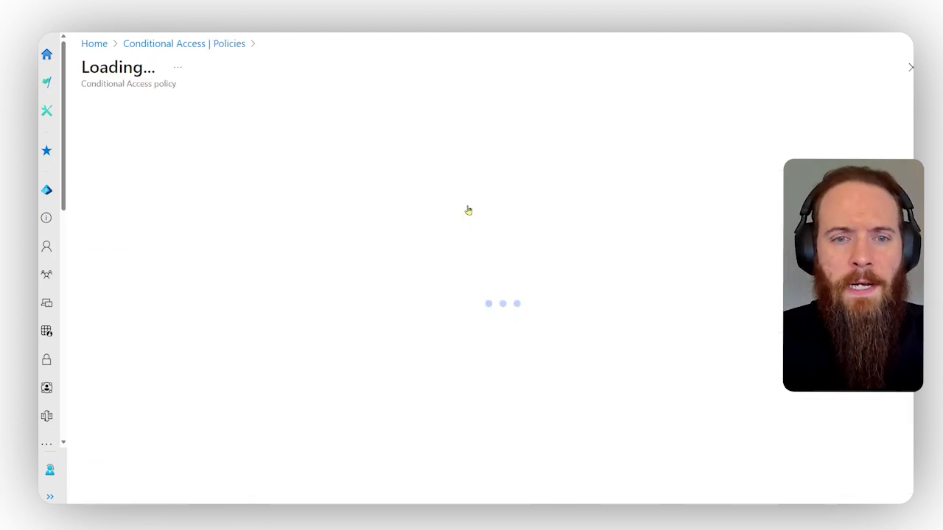
scroll(224, 201, down, 2)
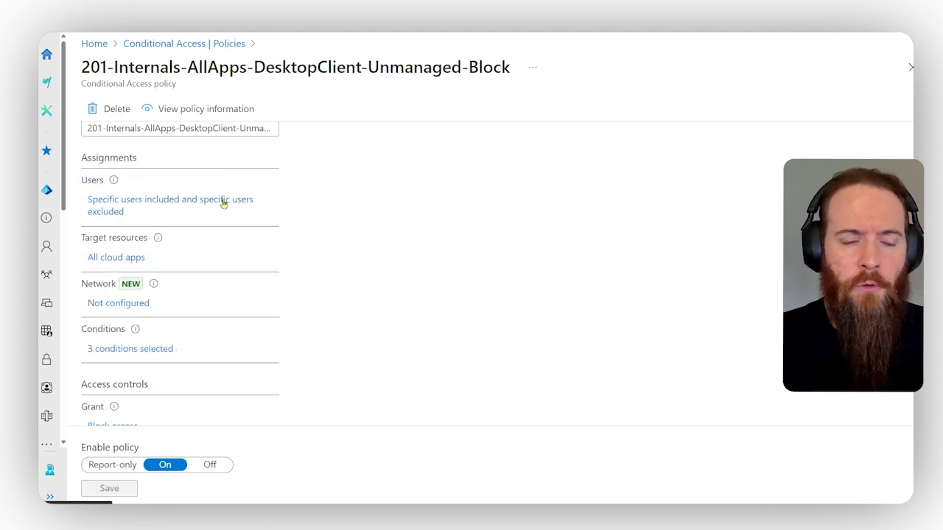
click(224, 200)
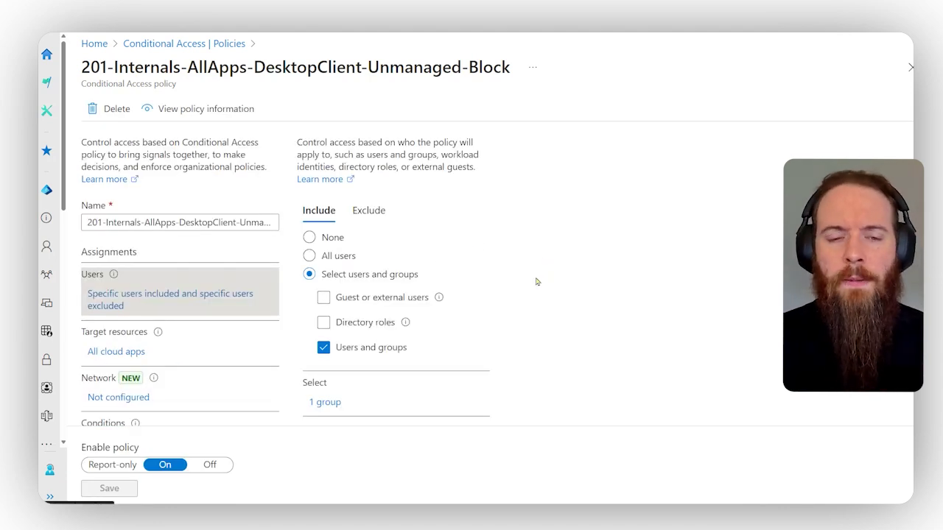
scroll(538, 280, down, 3)
drag(389, 346, 341, 345)
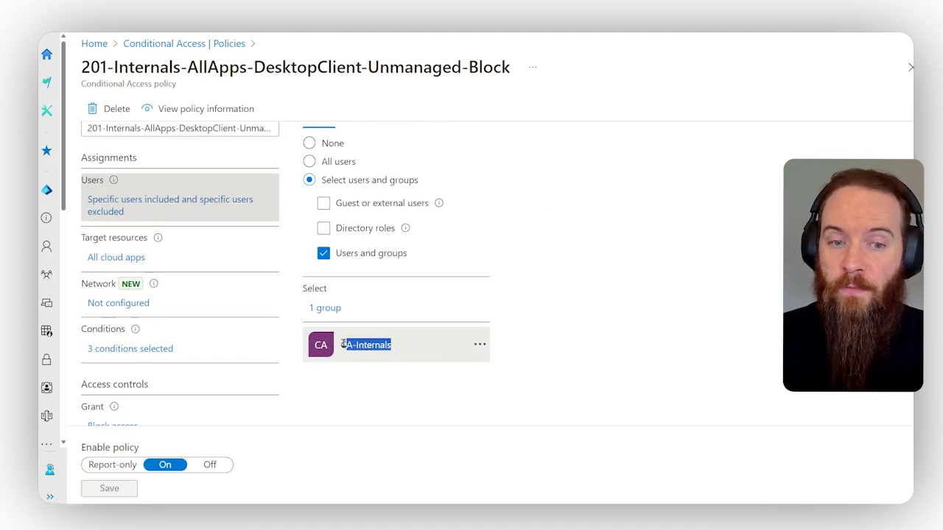
click(734, 276)
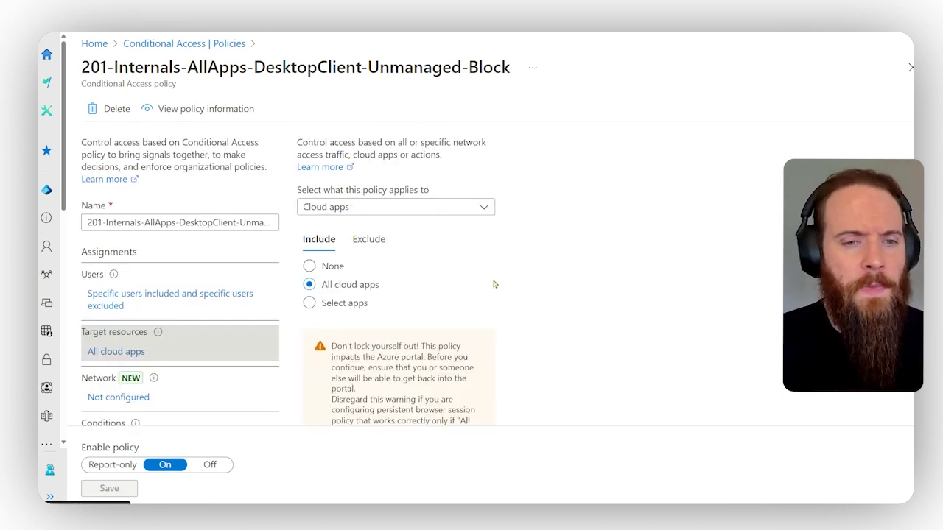
scroll(486, 285, down, 1)
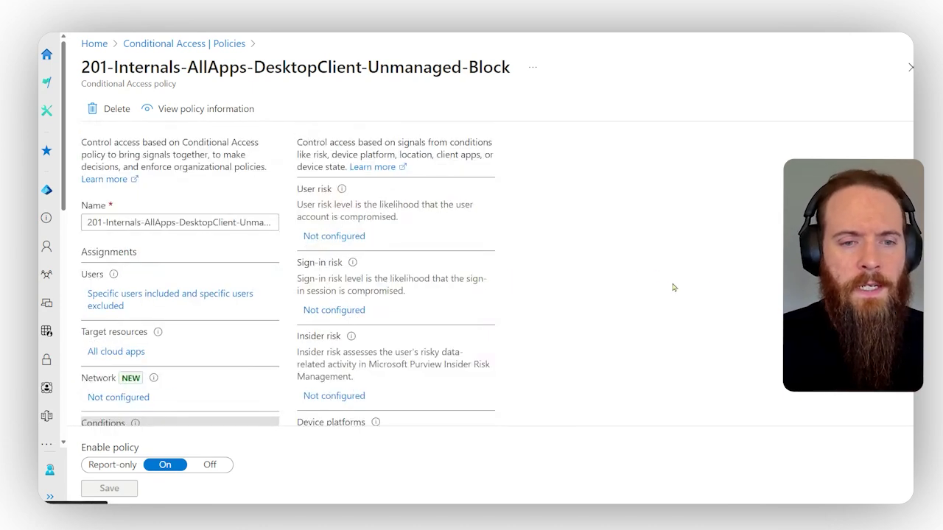
scroll(667, 287, down, 2)
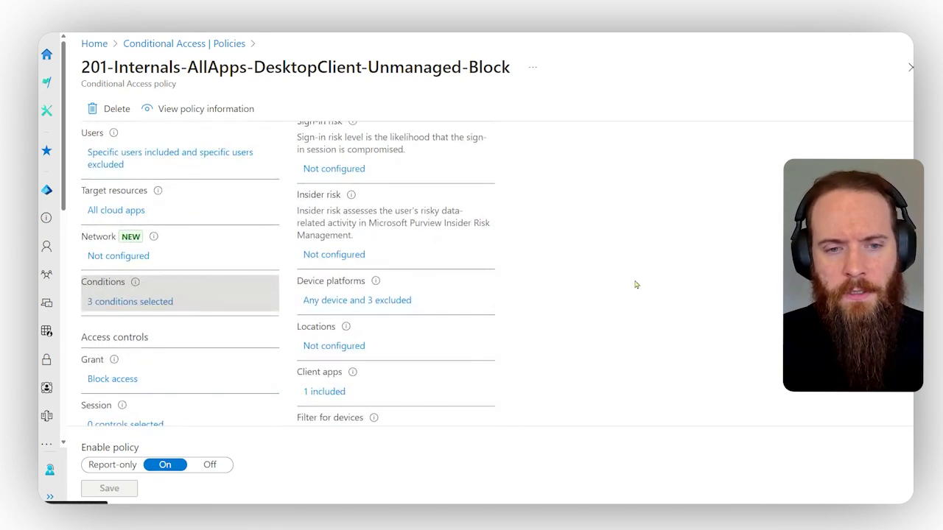
scroll(633, 283, down, 2)
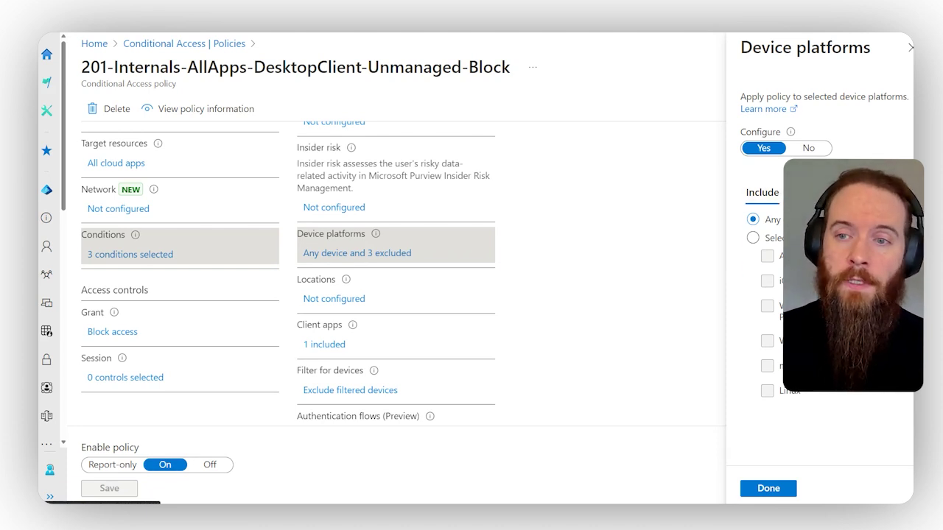
- Confirm Android, iOS and Windows are excluded platforms, then view the mobile and desktop Client apps condition
click(803, 192)
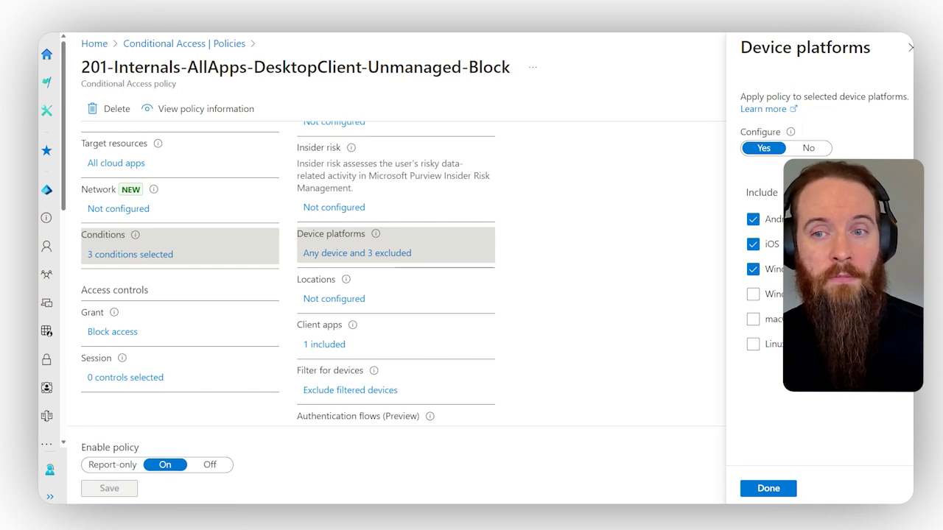
click(911, 47)
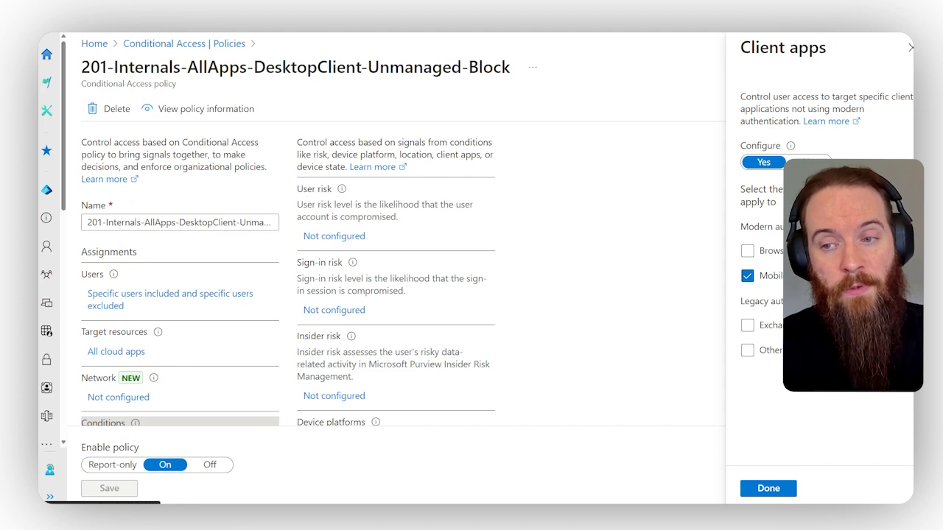
scroll(459, 355, down, 1)
scroll(458, 355, down, 1)
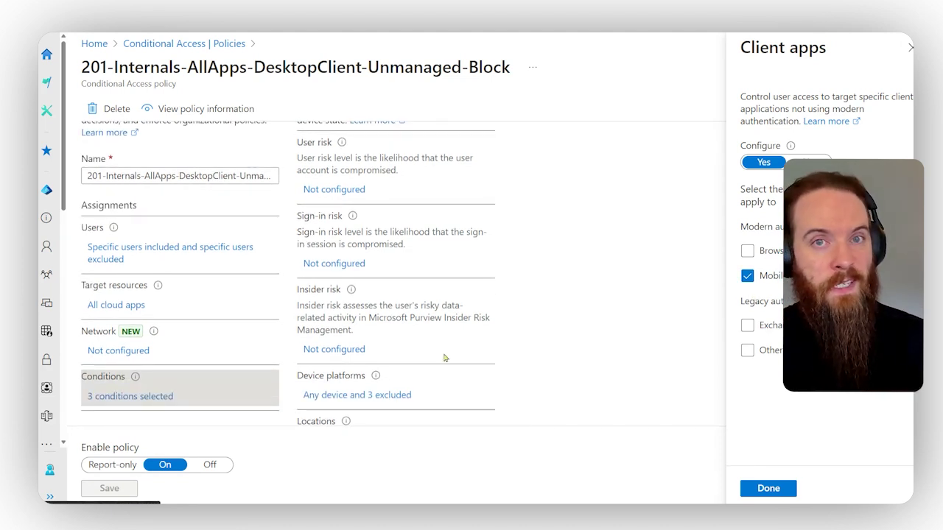
scroll(406, 337, down, 1)
scroll(406, 337, down, 3)
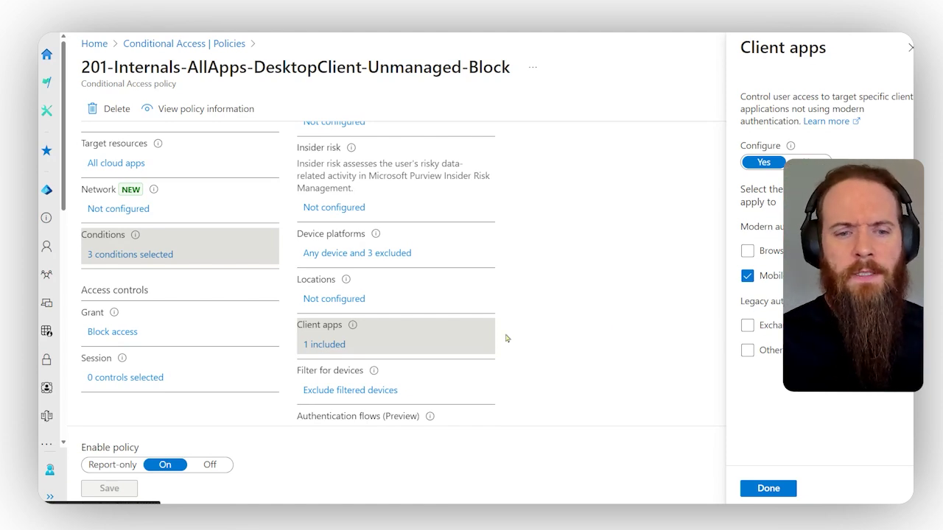
- Review policy 201's device filter rules for trustType and isCompliant
click(350, 390)
scroll(289, 422, down, 3)
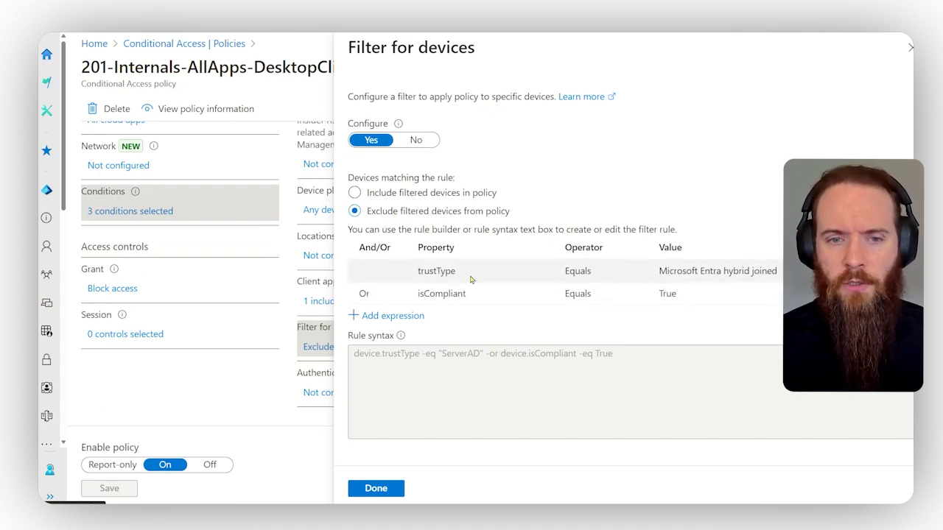
mouse_move(471, 276)
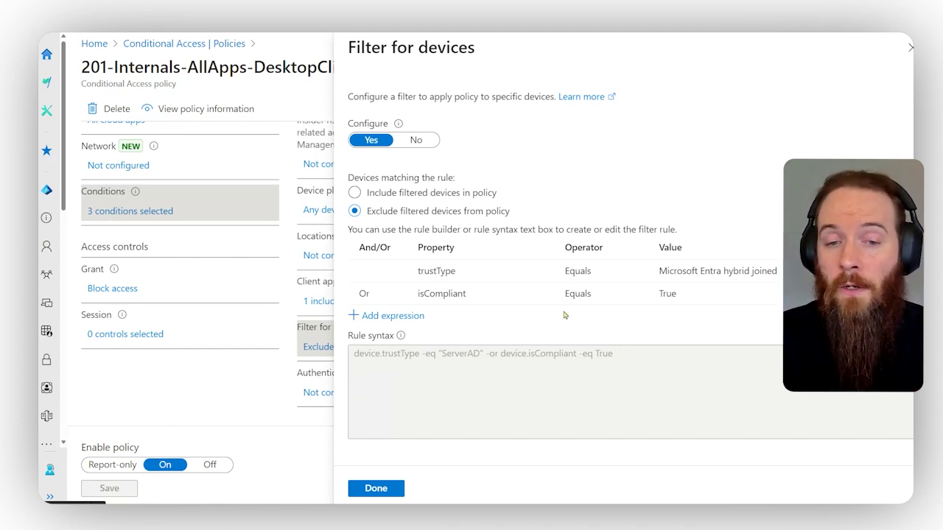
click(504, 305)
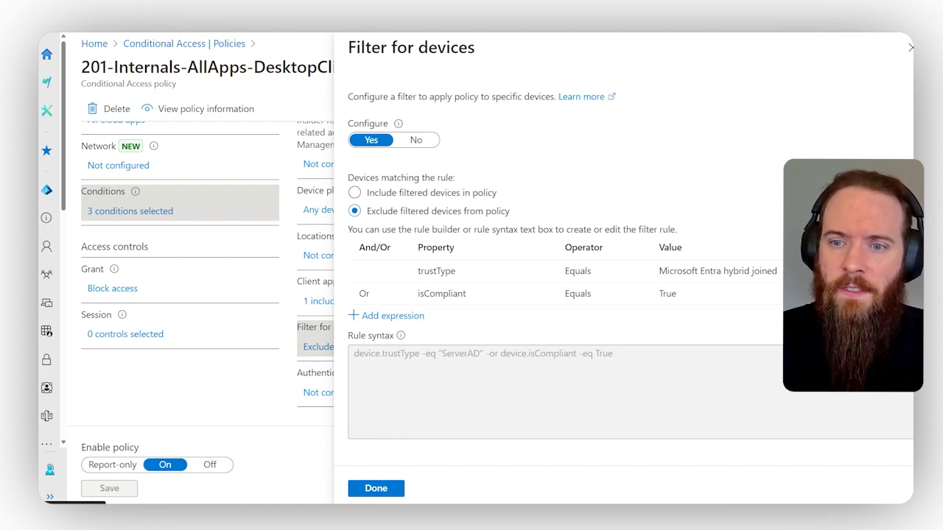
- Return to the policies list and open 202-Internals-AllApps-DesktopWeb-Unmanaged-AppControl
click(178, 47)
scroll(543, 381, down, 5)
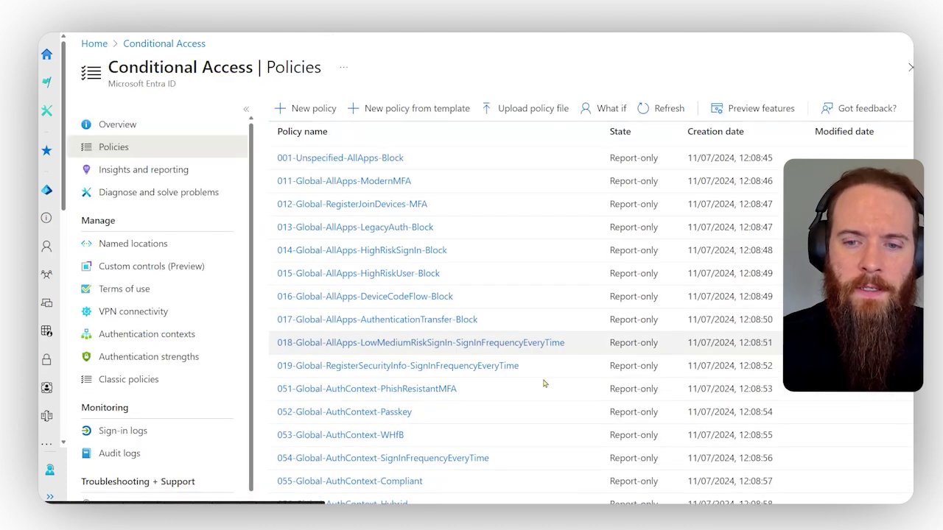
scroll(543, 381, down, 5)
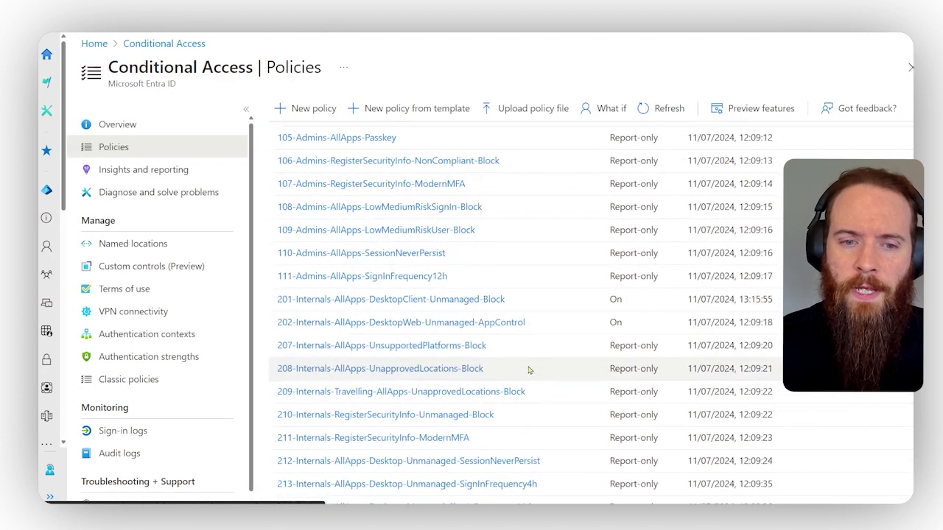
click(444, 324)
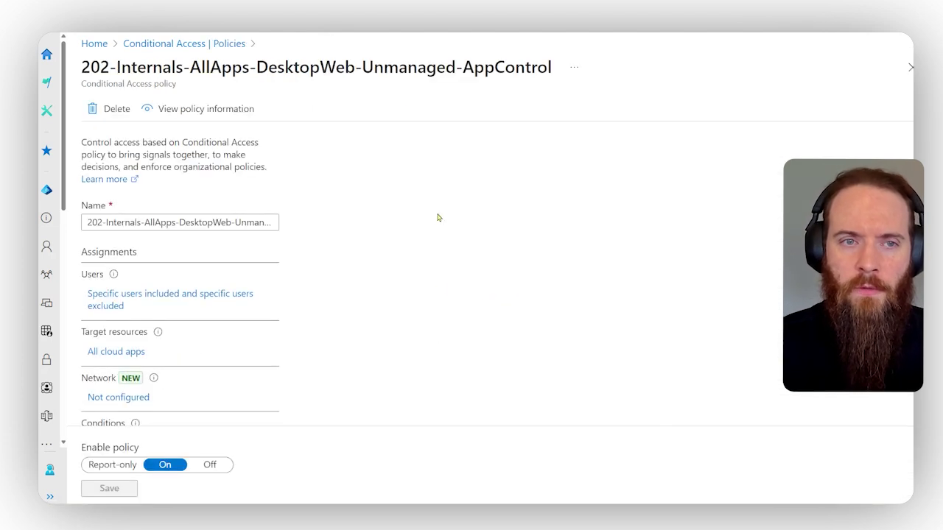
- Inspect policy 202's device filter excluding hybrid-joined or compliant devices
scroll(375, 215, down, 2)
scroll(376, 216, down, 1)
click(148, 304)
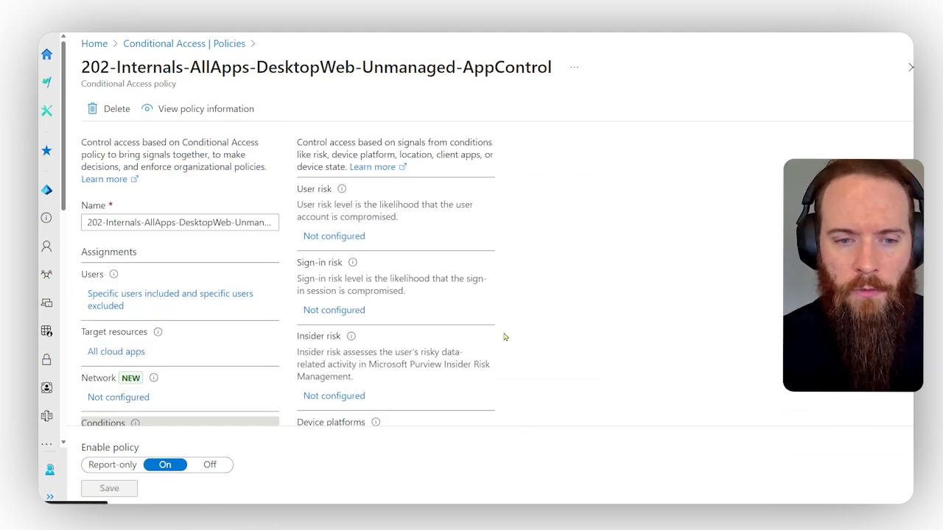
scroll(503, 334, down, 3)
scroll(503, 334, down, 1)
click(372, 348)
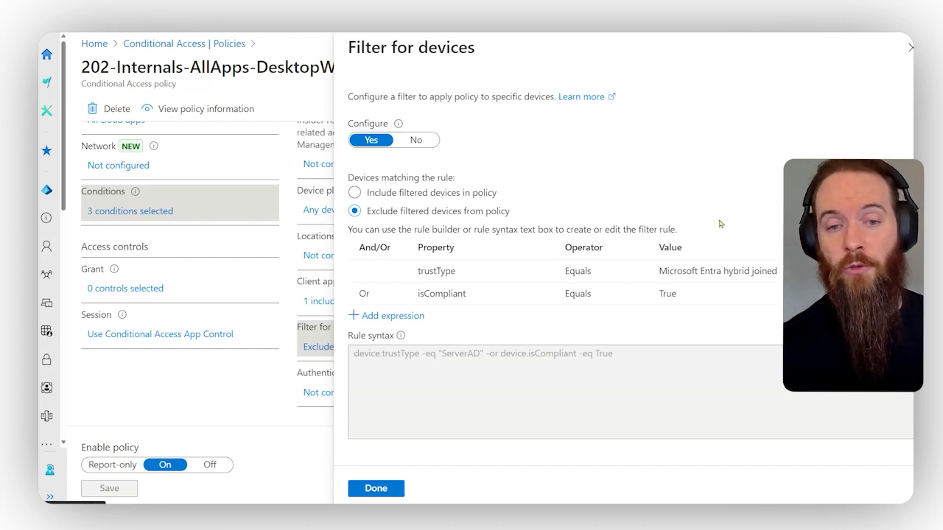
- Check policy 202's device platforms and client apps, then view its session controls
click(908, 48)
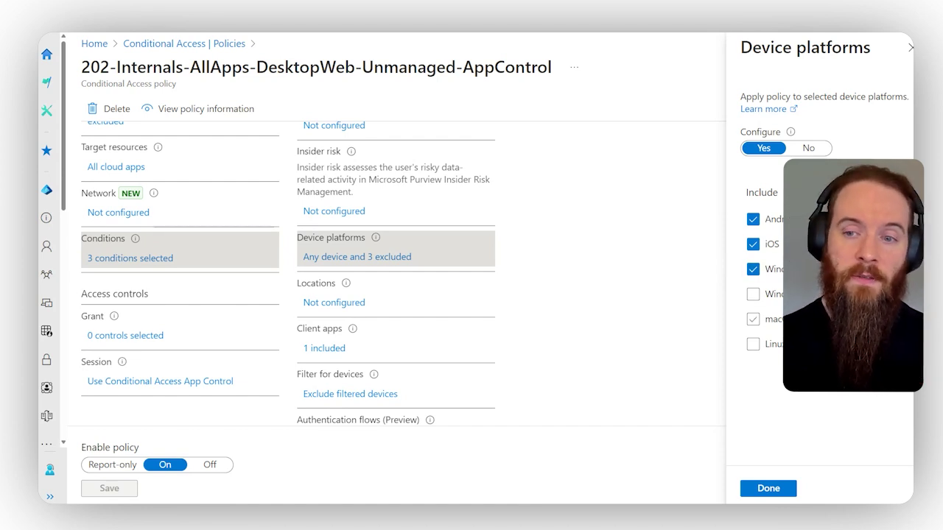
click(909, 47)
click(324, 348)
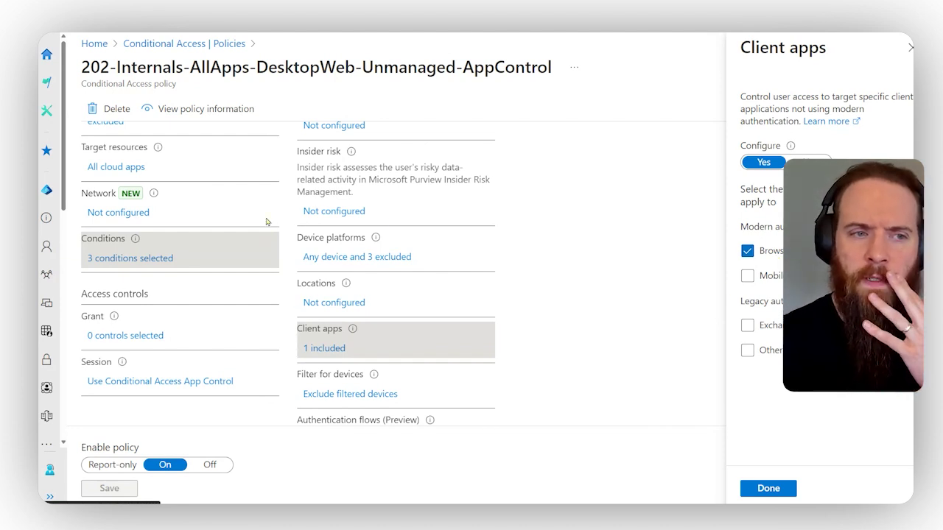
click(159, 382)
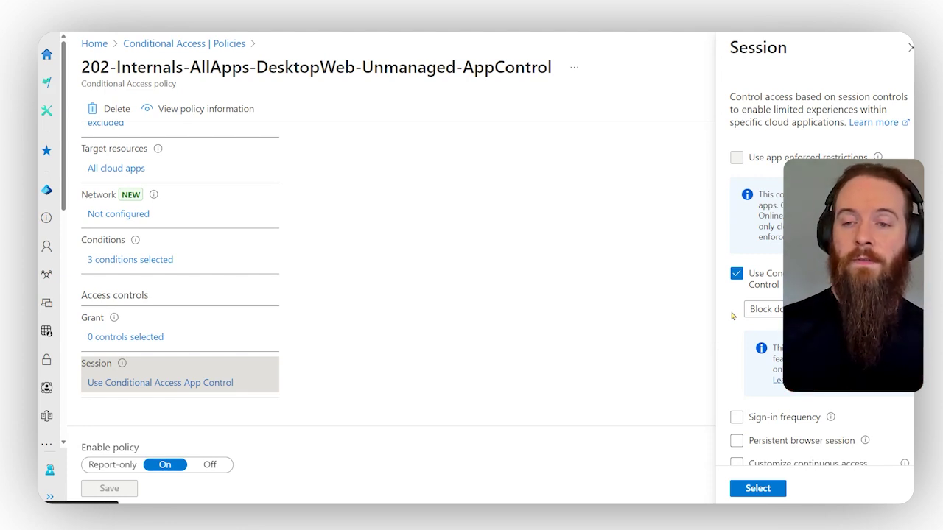
- Keep Block downloads as the App Control behaviour and return to the Conditional Access policies list
scroll(736, 280, down, 1)
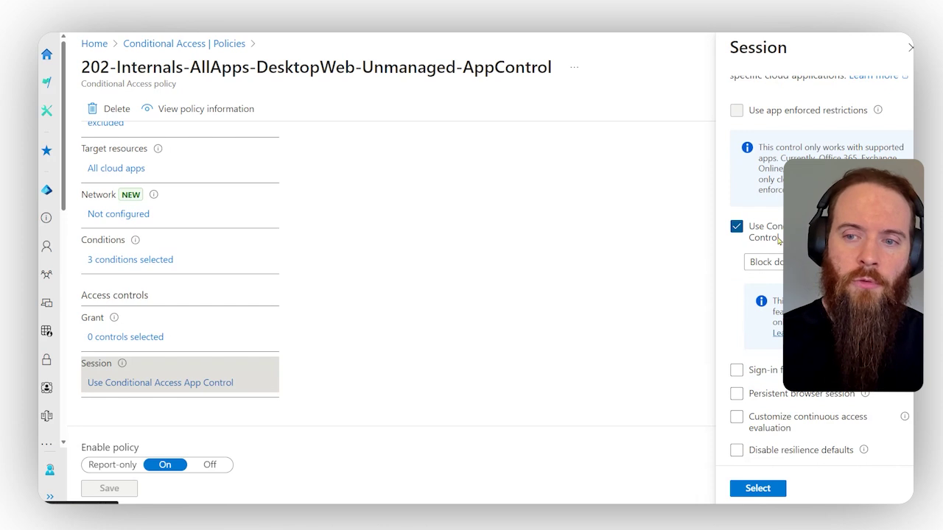
click(765, 262)
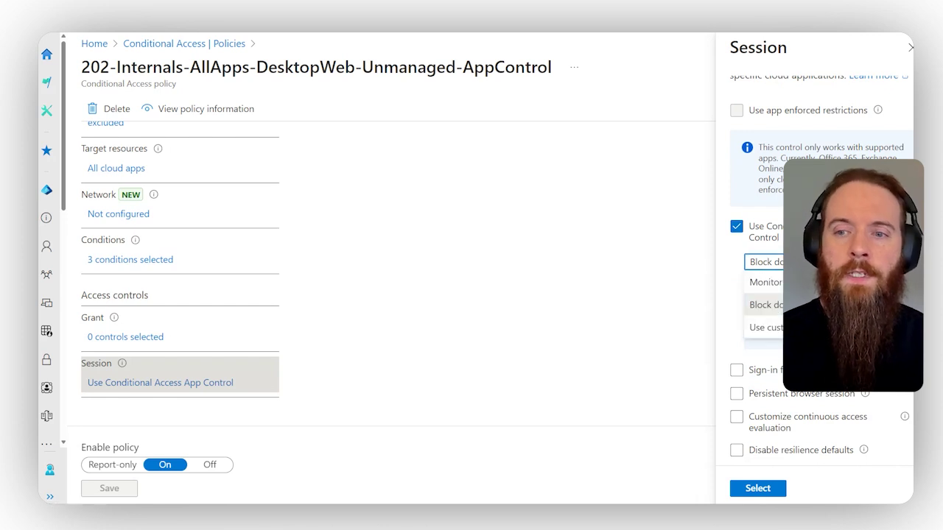
click(733, 301)
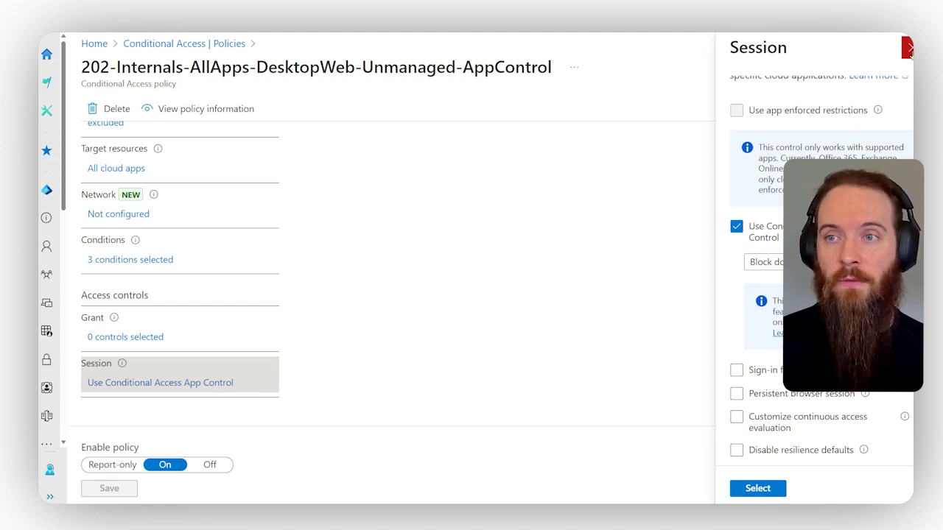
click(911, 49)
click(206, 45)
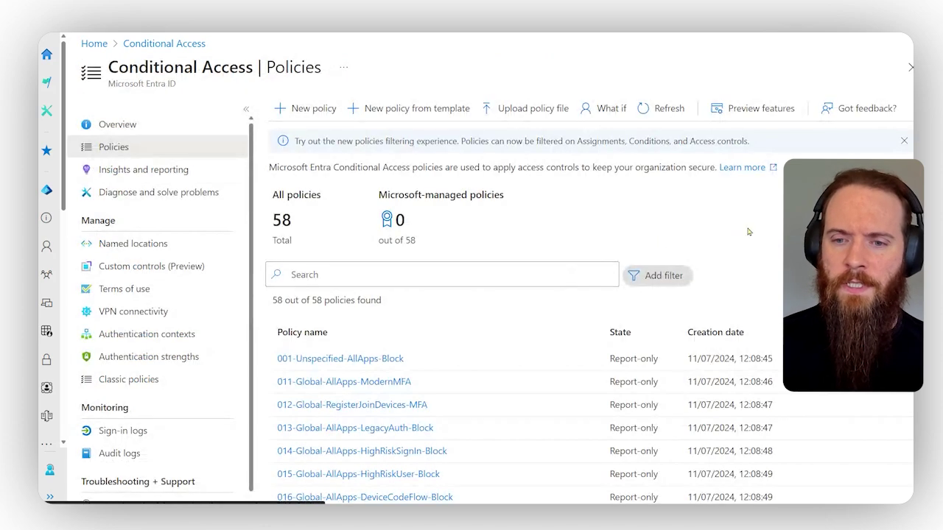
scroll(603, 301, down, 10)
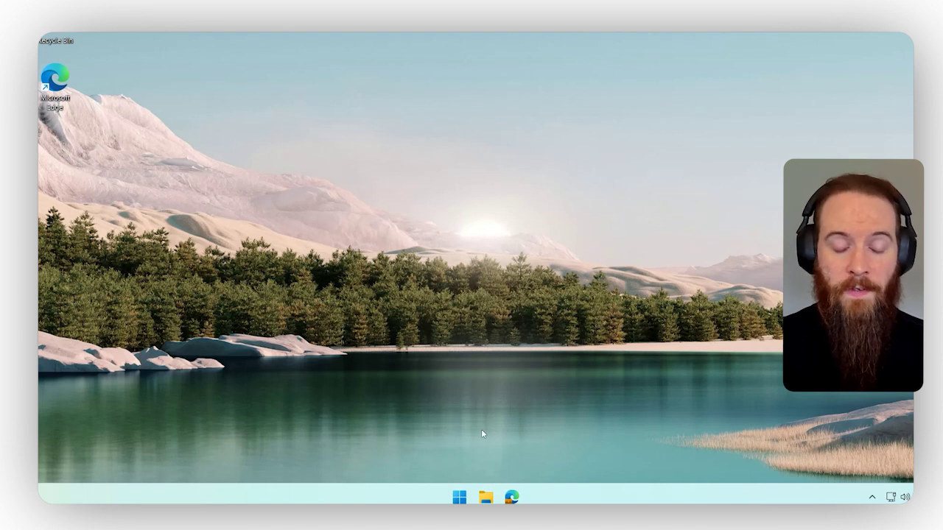
- Launch Company Portal, confirm W11-MEJ-STD-01 can access company resources, and close it
click(459, 497)
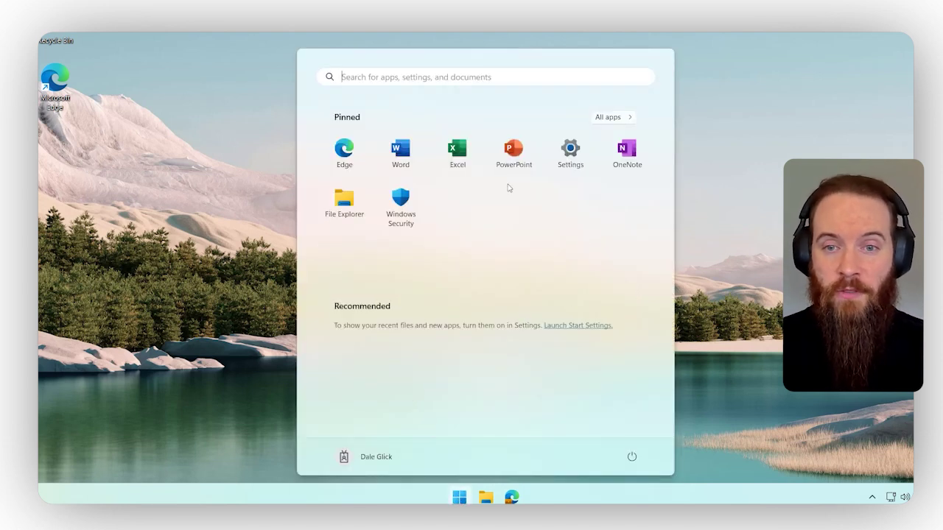
click(379, 76)
text(company portal)
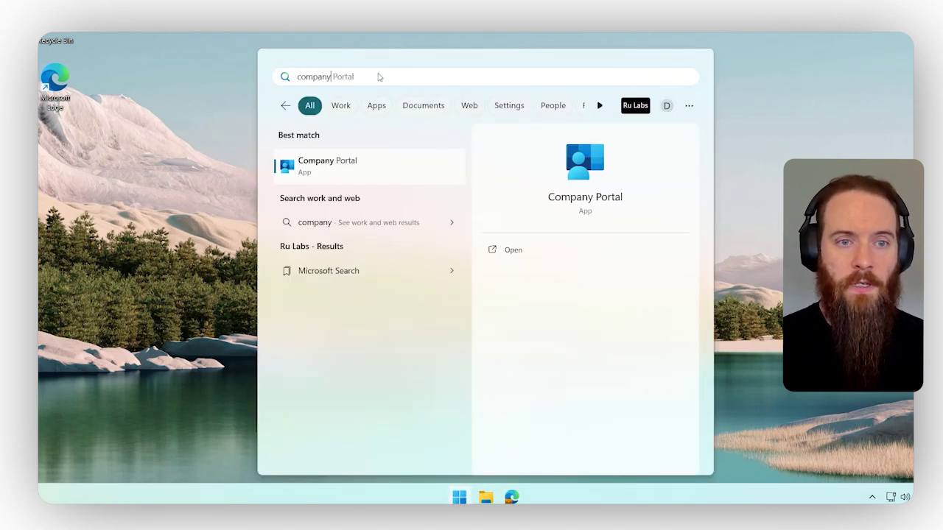
key(Return)
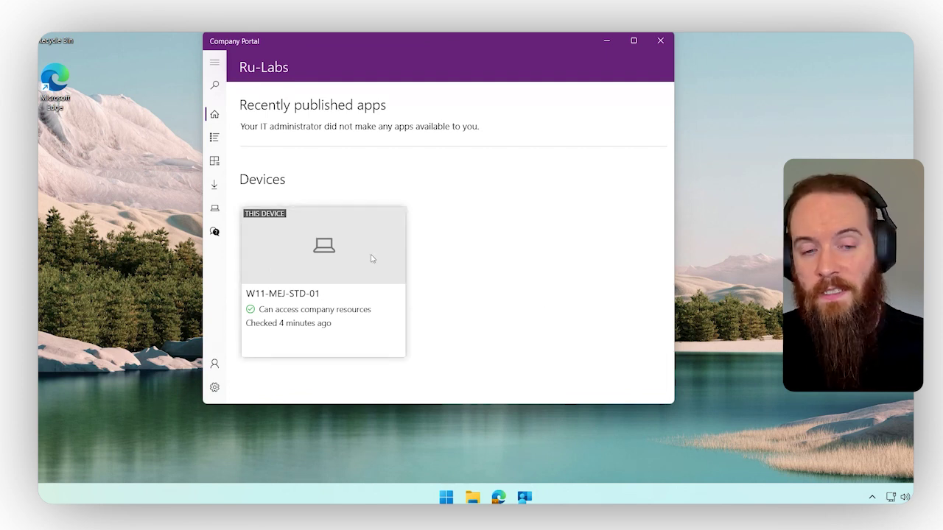
click(658, 43)
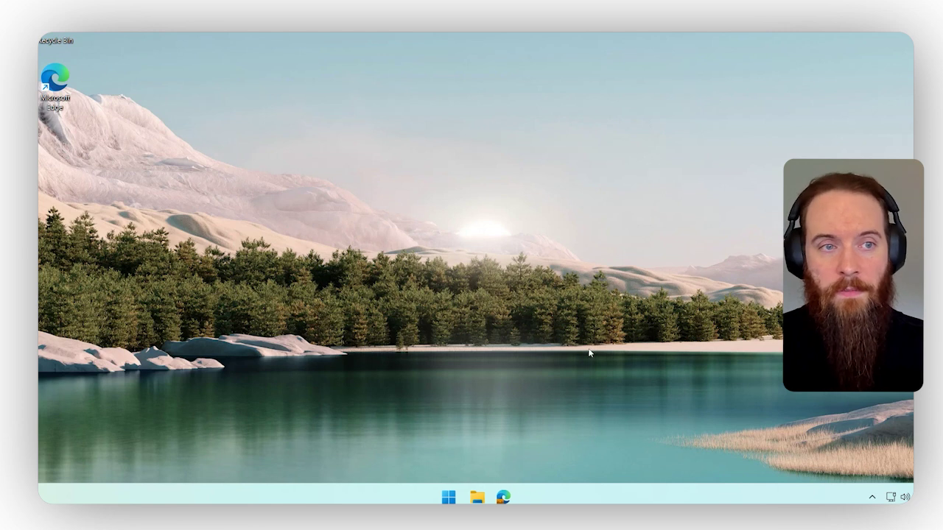
- In Edge's Outlook, download Top secret words.docx from the 'Sending a file to myself' email
key(super+2)
text(outlook)
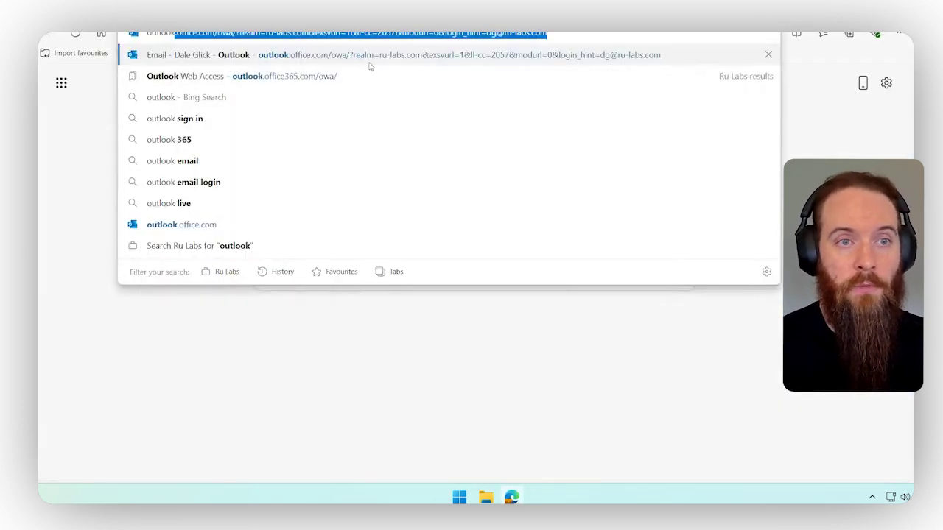
key(Return)
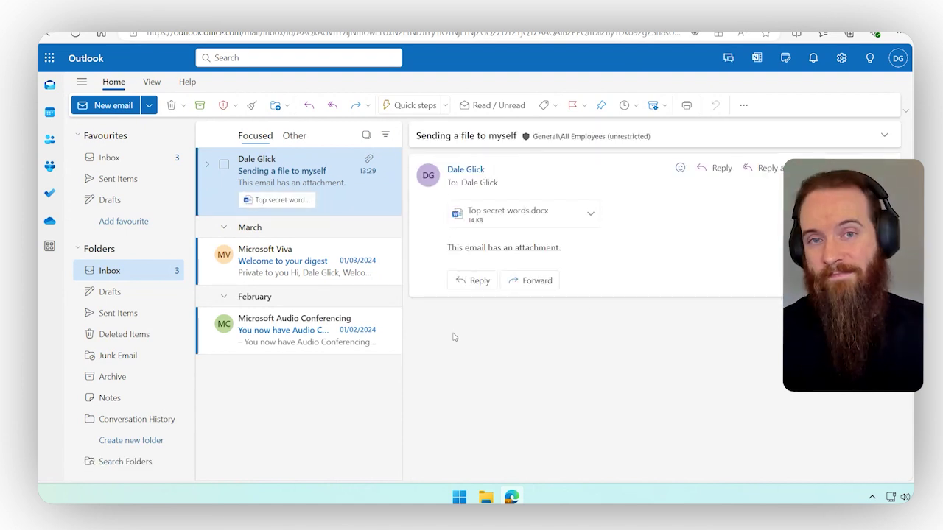
click(590, 214)
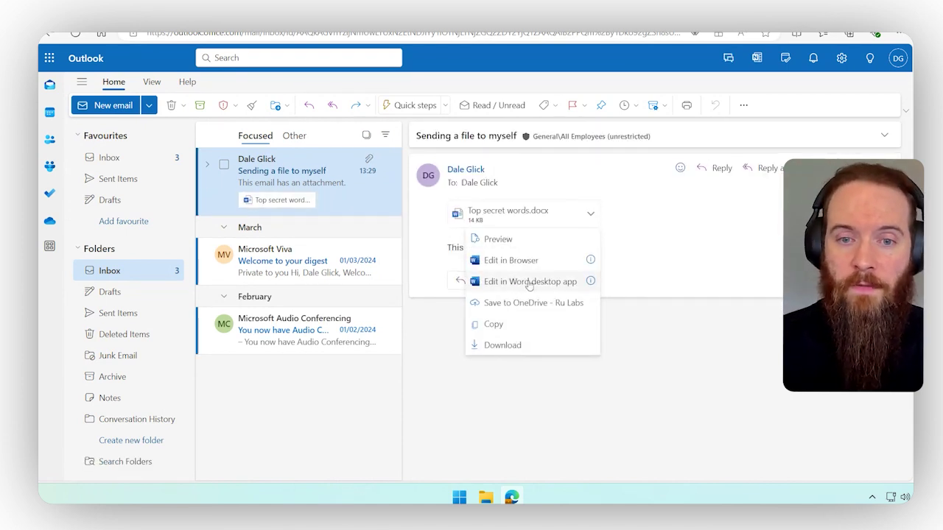
click(503, 345)
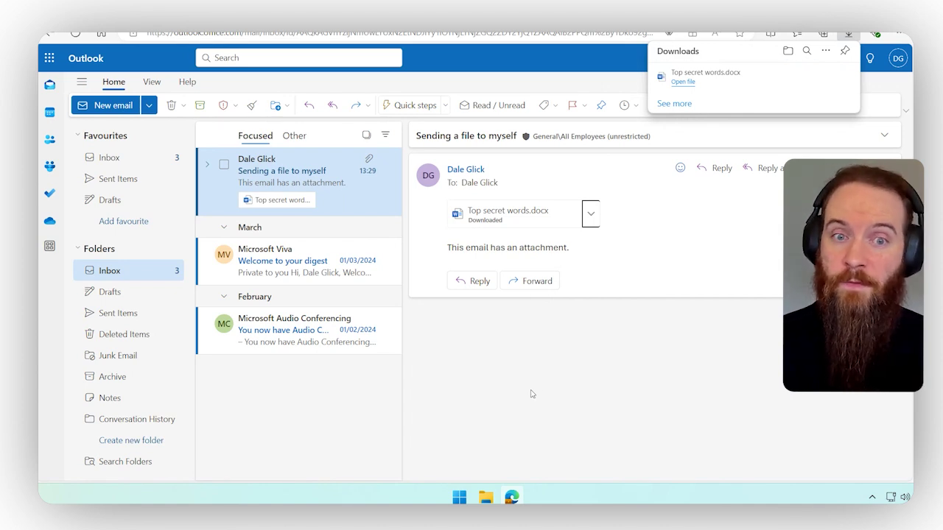
key(super)
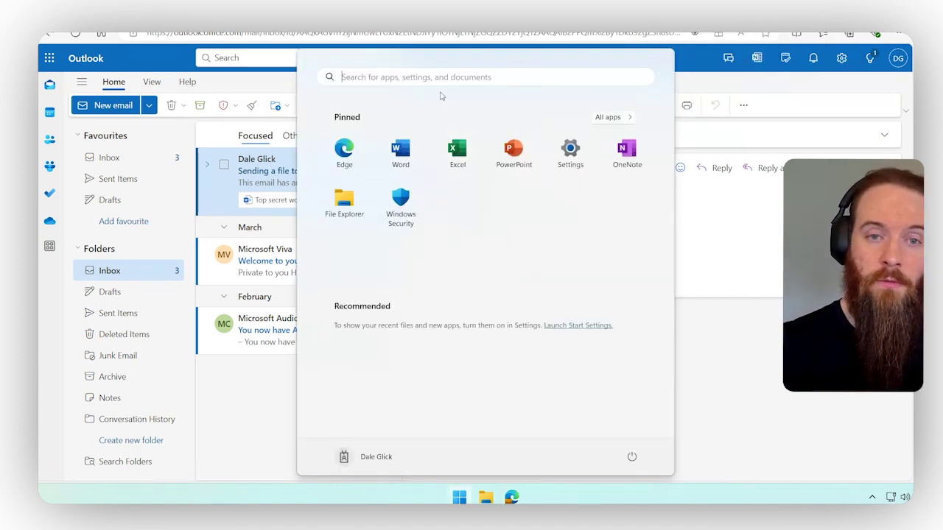
- Launch Microsoft Word from its Start menu tile
click(401, 150)
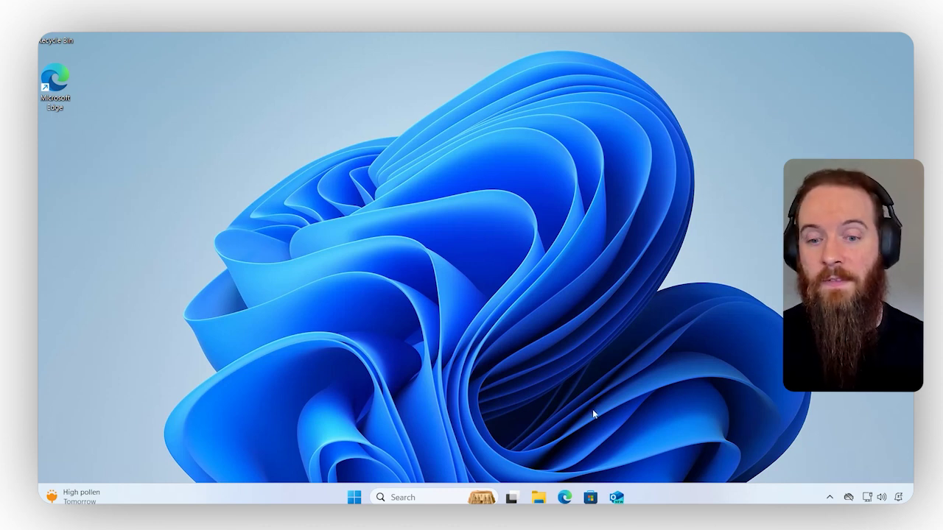
- Sign in to outlook.office.com in Edge and continue past the monitored Exchange Online notice
click(566, 499)
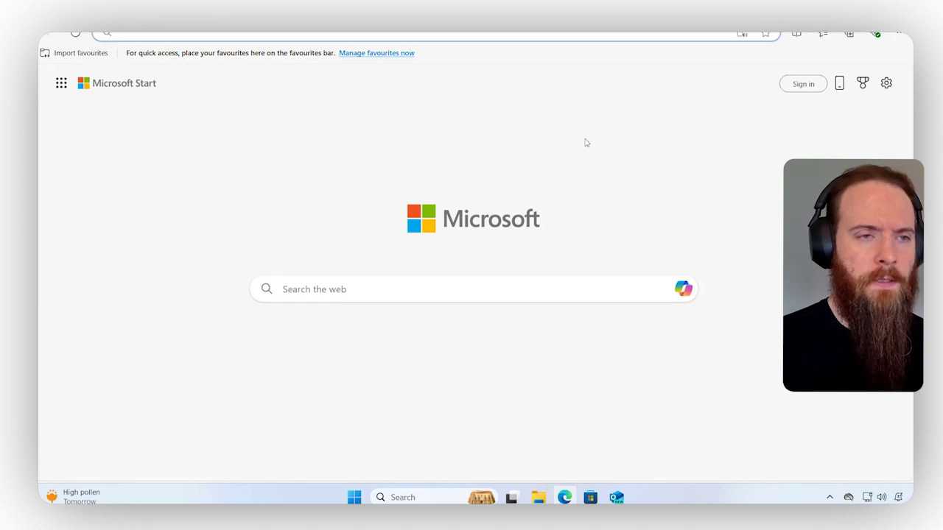
text(outlook.office.com)
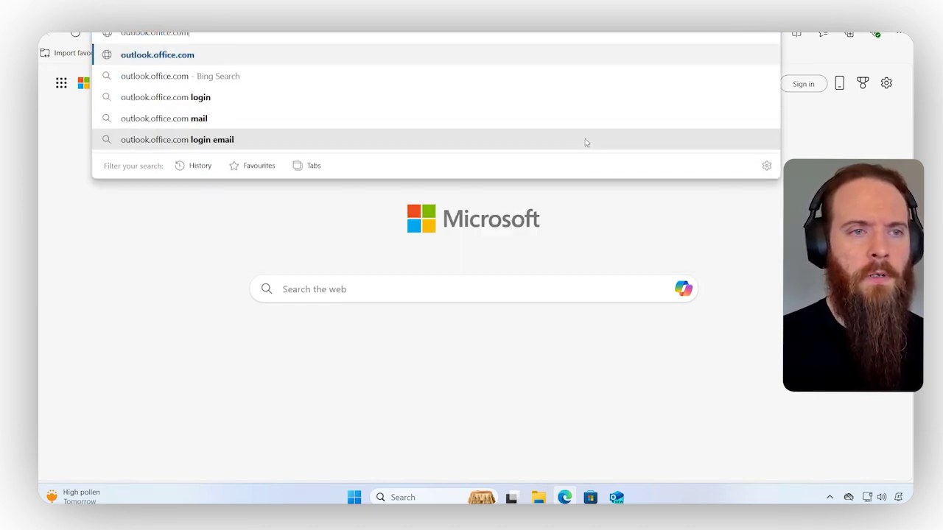
key(Return)
text(dg)
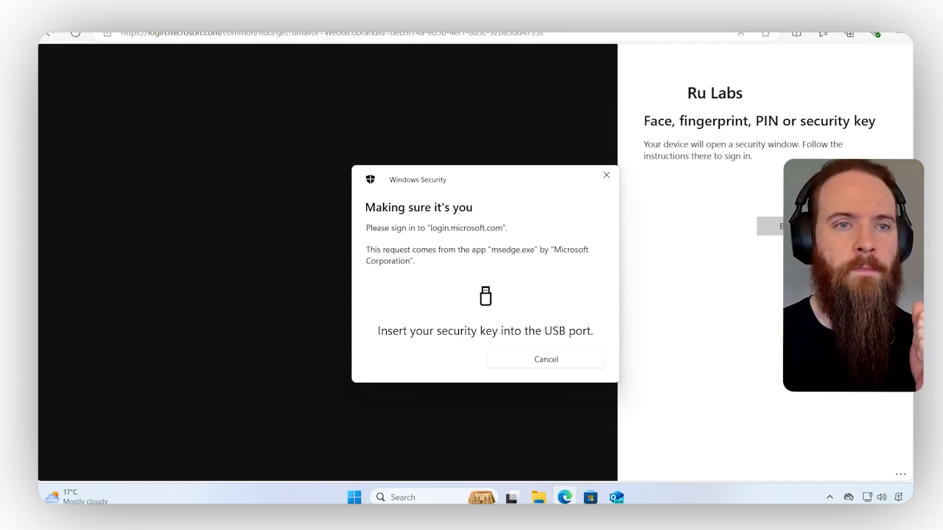
right_click(216, 38)
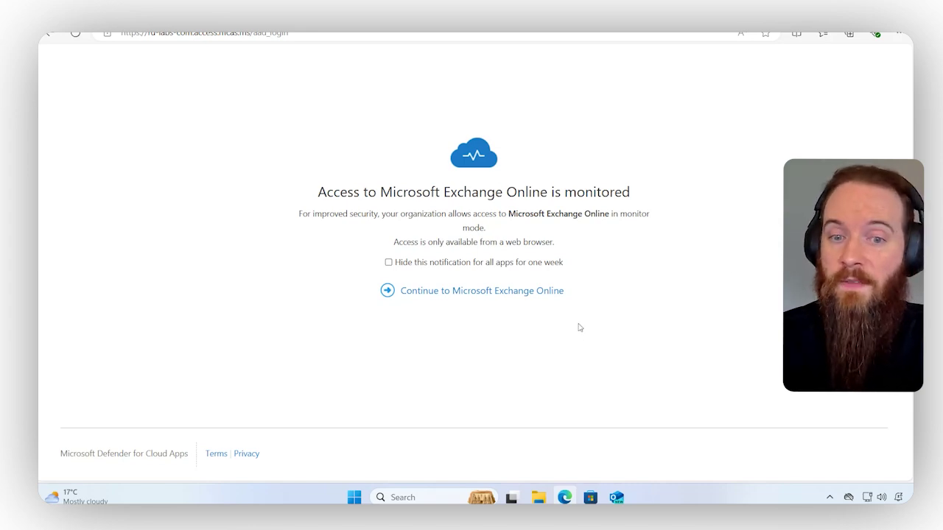
click(535, 293)
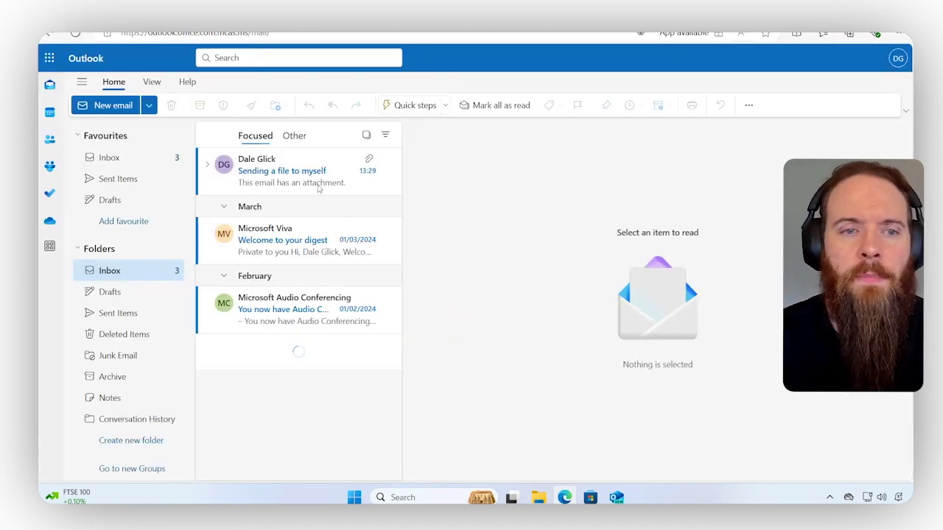
- Try to download Top secret words.docx from the 'Sending a file to myself' email; policy blocks it
click(278, 183)
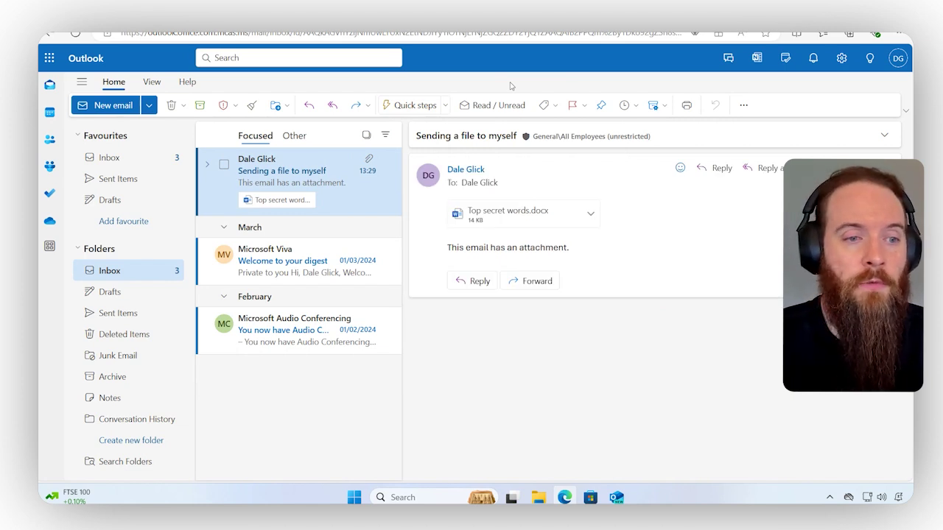
click(592, 215)
click(501, 346)
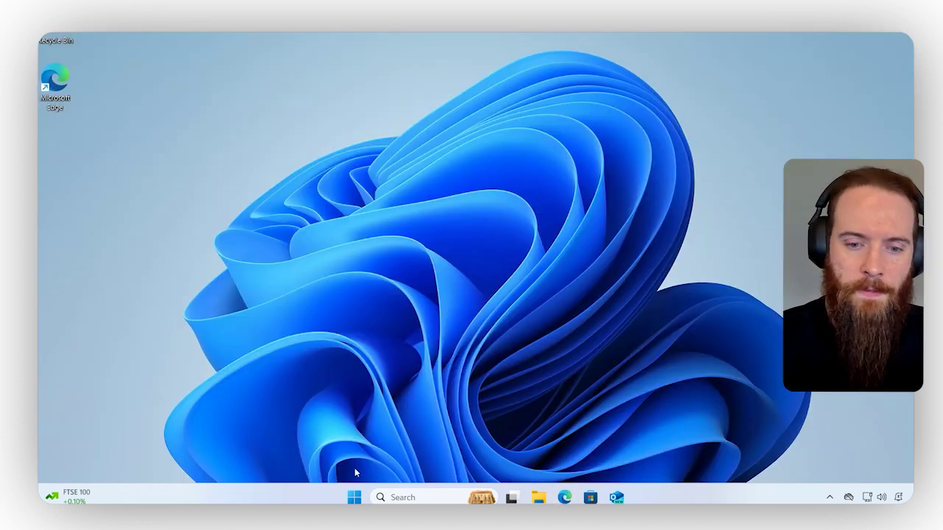
- Open the Windows Start menu to find Outlook (new), then close it, leaving the bare desktop
key(super)
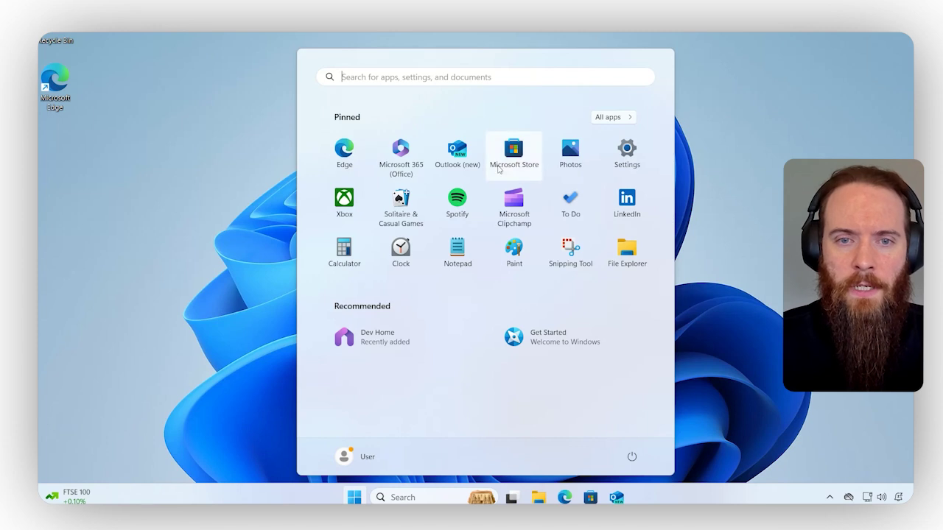
key(super)
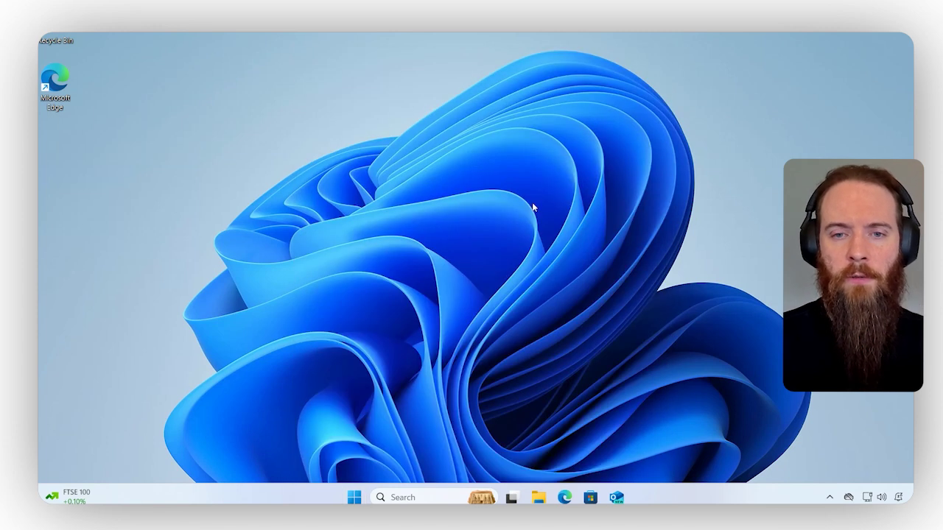